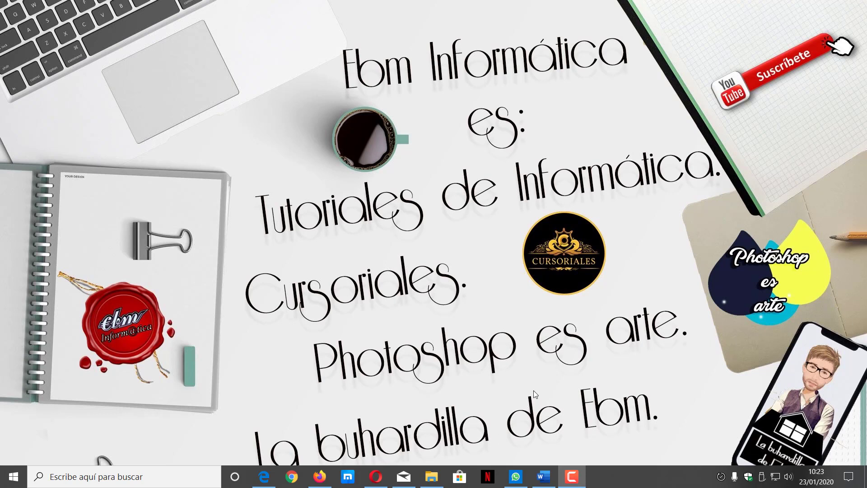
Fill the blank document with random filler paragraphs using =rand(50,10)
{"action": "left_click", "coordinate": [541, 478]}
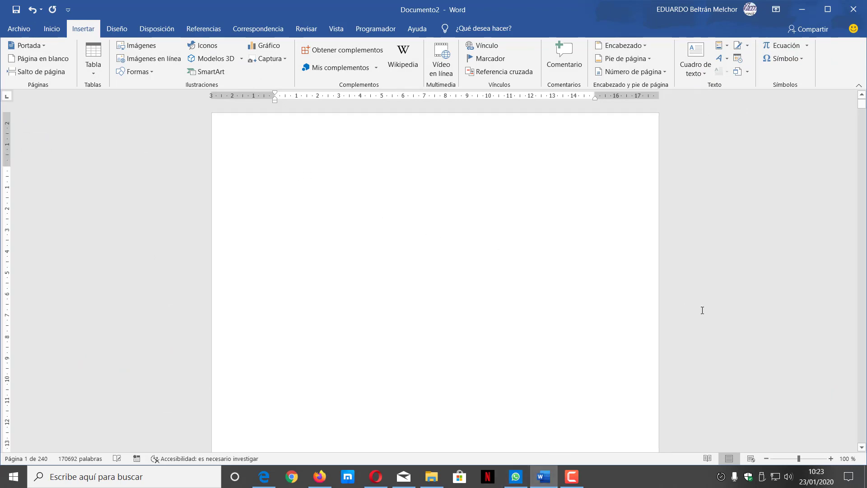
{"action": "scroll", "coordinate": [704, 286], "scroll_direction": "down", "scroll_amount": 3}
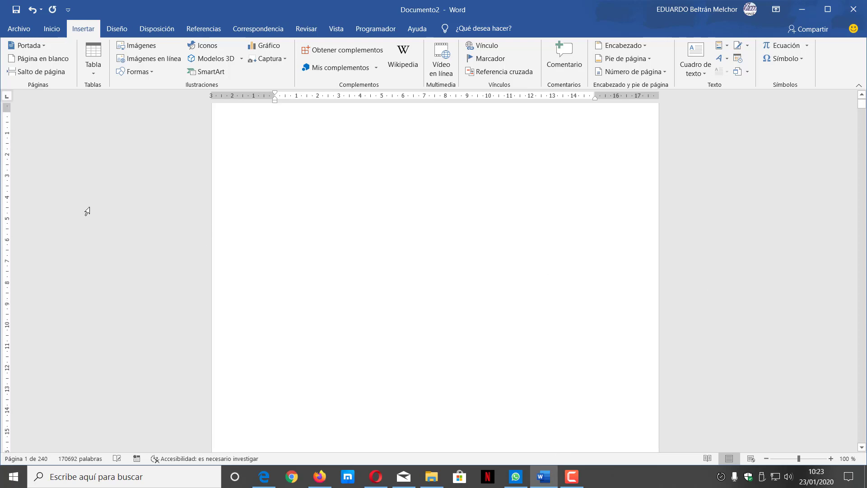
{"action": "scroll", "coordinate": [89, 198], "scroll_direction": "up", "scroll_amount": 3}
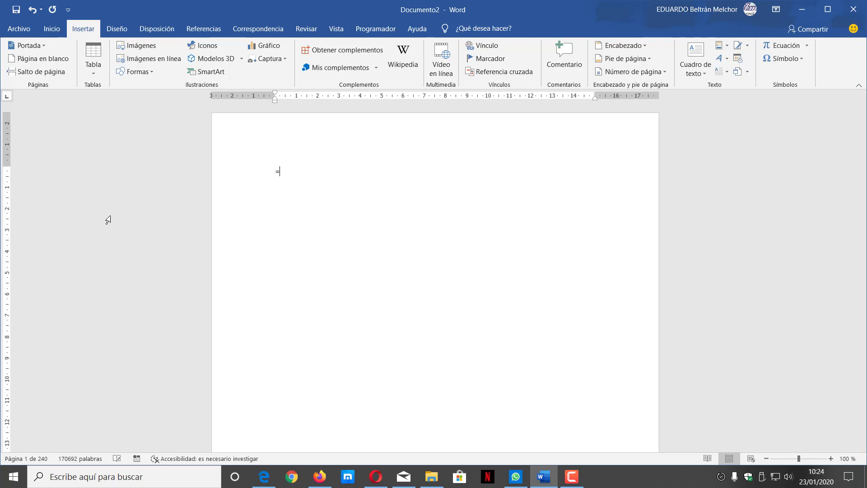
{"action": "type", "text": "rand"}
{"action": "type", "text": "("}
{"action": "type", "text": "50"}
{"action": "type", "text": "10"}
{"action": "type", "text": ")"}
{"action": "key", "text": "Return"}
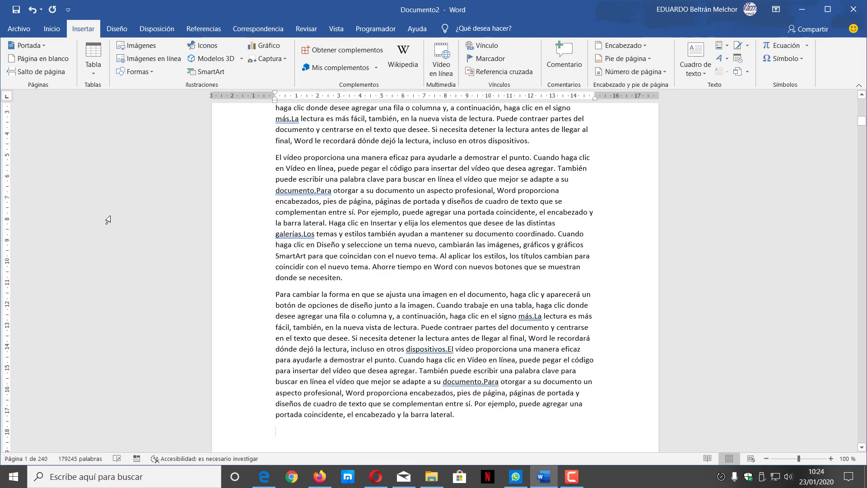
{"action": "scroll", "coordinate": [609, 235], "scroll_direction": "down", "scroll_amount": 3}
{"action": "scroll", "coordinate": [542, 257], "scroll_direction": "down", "scroll_amount": 5}
{"action": "scroll", "coordinate": [531, 265], "scroll_direction": "down", "scroll_amount": 5}
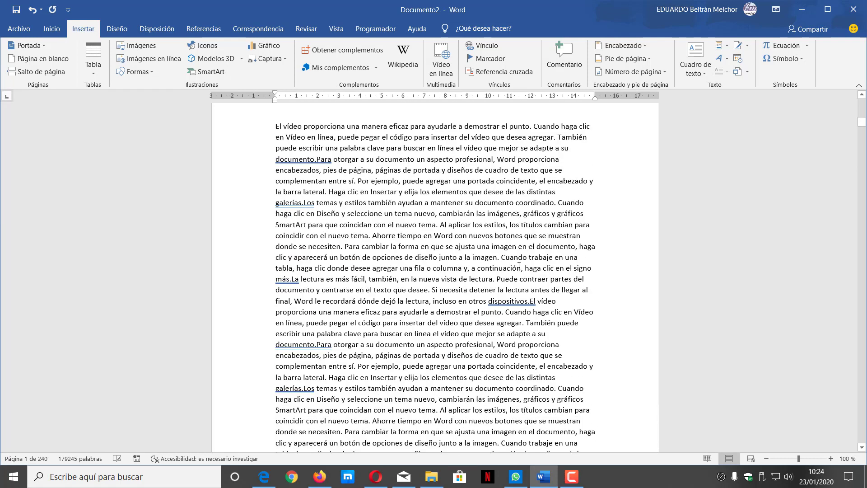
{"action": "scroll", "coordinate": [516, 282], "scroll_direction": "down", "scroll_amount": 3}
{"action": "mouse_move", "coordinate": [862, 122]}
{"action": "left_mouse_down"}
{"action": "mouse_move", "coordinate": [862, 368]}
{"action": "mouse_move", "coordinate": [861, 104]}
{"action": "left_mouse_up"}
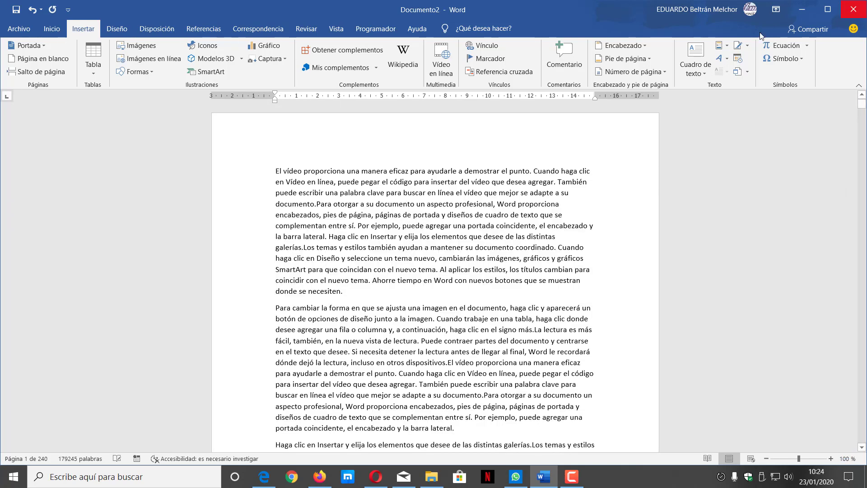
{"action": "scroll", "coordinate": [408, 228], "scroll_direction": "down", "scroll_amount": 3}
{"action": "scroll", "coordinate": [408, 228], "scroll_direction": "down", "scroll_amount": 4}
{"action": "scroll", "coordinate": [408, 228], "scroll_direction": "down", "scroll_amount": 3}
{"action": "scroll", "coordinate": [408, 228], "scroll_direction": "down", "scroll_amount": 2}
{"action": "scroll", "coordinate": [408, 228], "scroll_direction": "down", "scroll_amount": 6}
{"action": "scroll", "coordinate": [408, 228], "scroll_direction": "down", "scroll_amount": 6}
{"action": "scroll", "coordinate": [406, 266], "scroll_direction": "down", "scroll_amount": 6}
{"action": "scroll", "coordinate": [406, 265], "scroll_direction": "down", "scroll_amount": 5}
{"action": "scroll", "coordinate": [407, 265], "scroll_direction": "down", "scroll_amount": 5}
Insert a page break before the first paragraph so the filler starts on page 2
{"action": "left_click", "coordinate": [274, 170]}
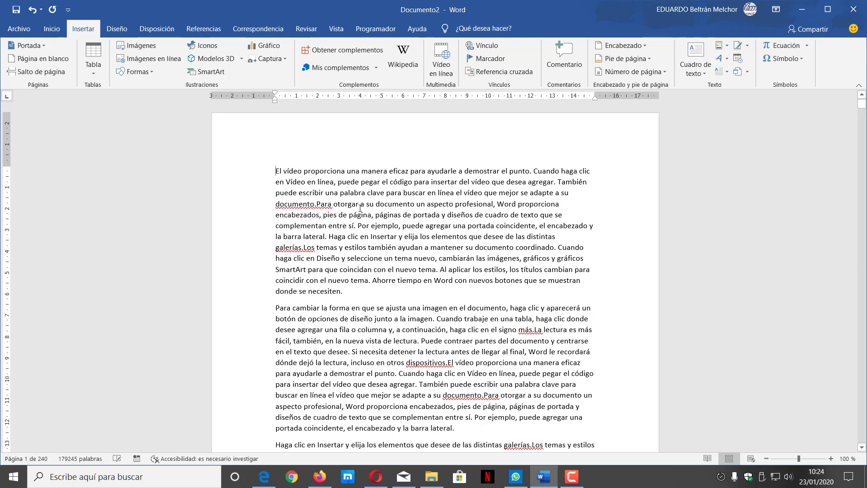
{"action": "key", "text": "ctrl+Return"}
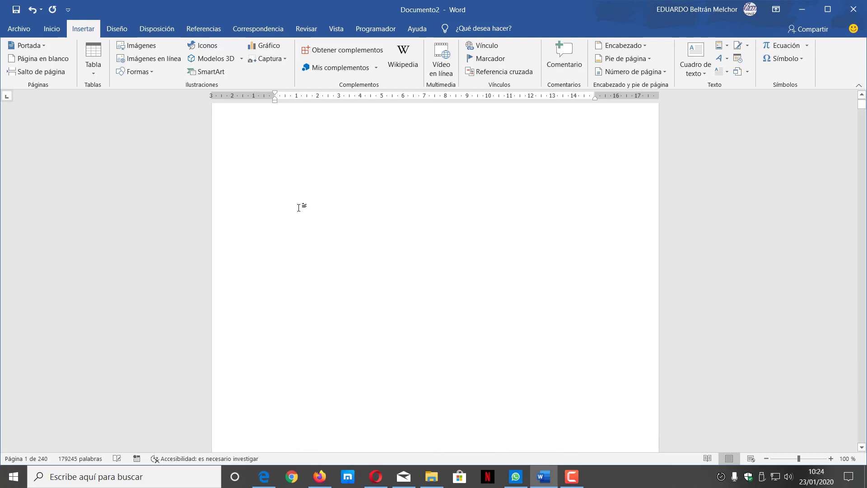
{"action": "scroll", "coordinate": [284, 228], "scroll_direction": "down", "scroll_amount": 5}
{"action": "scroll", "coordinate": [283, 228], "scroll_direction": "down", "scroll_amount": 4}
{"action": "scroll", "coordinate": [285, 230], "scroll_direction": "up", "scroll_amount": 6}
{"action": "scroll", "coordinate": [285, 230], "scroll_direction": "up", "scroll_amount": 6}
{"action": "scroll", "coordinate": [286, 230], "scroll_direction": "up", "scroll_amount": 1}
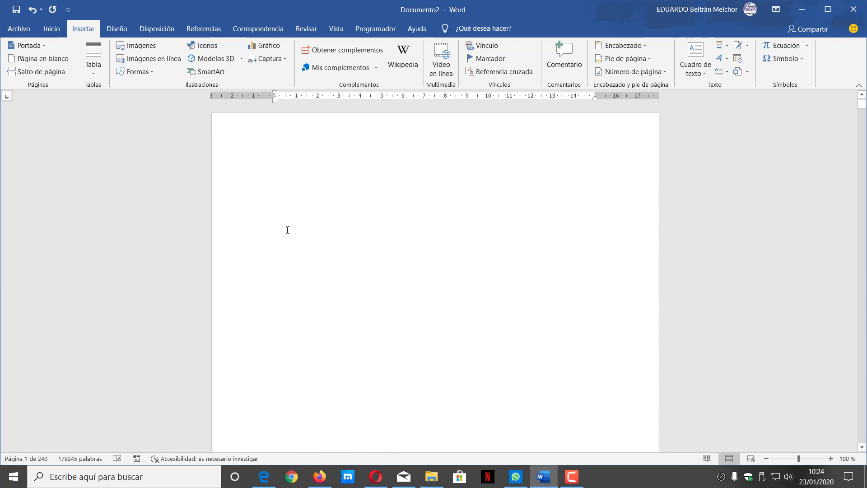
{"action": "scroll", "coordinate": [291, 195], "scroll_direction": "down", "scroll_amount": 1}
{"action": "scroll", "coordinate": [406, 226], "scroll_direction": "down", "scroll_amount": 4}
{"action": "scroll", "coordinate": [522, 248], "scroll_direction": "down", "scroll_amount": 2}
{"action": "scroll", "coordinate": [376, 193], "scroll_direction": "up", "scroll_amount": 6}
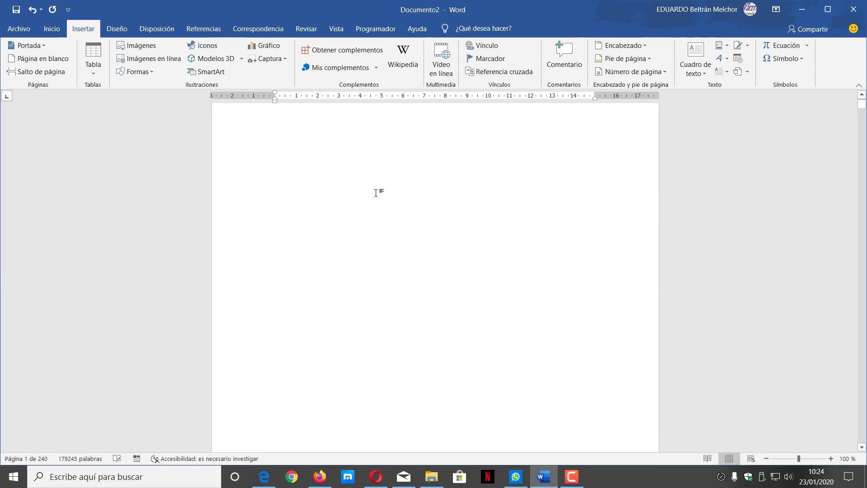
Type 'Capitulo 1' on the empty first page
{"action": "left_click", "coordinate": [272, 159]}
{"action": "scroll", "coordinate": [316, 180], "scroll_direction": "up", "scroll_amount": 1}
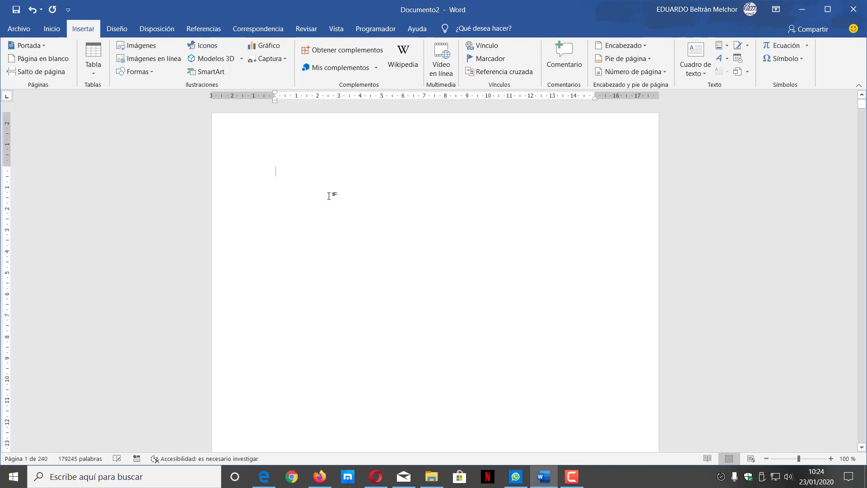
{"action": "type", "text": "Ca"}
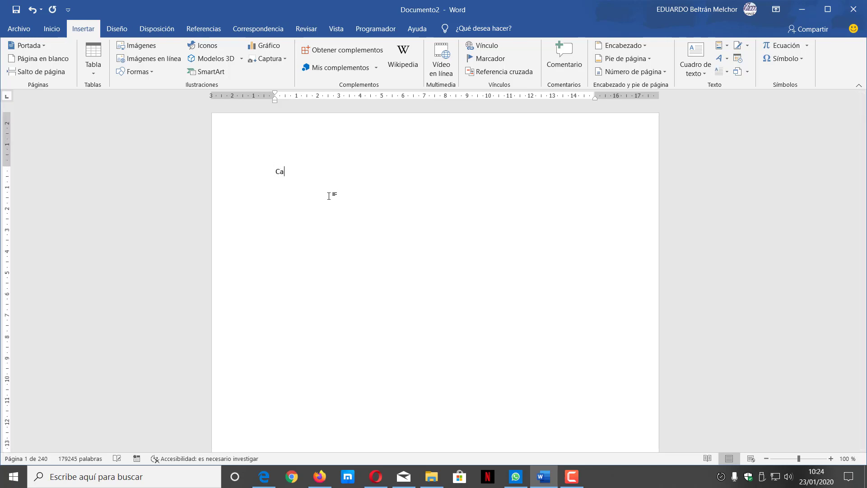
{"action": "type", "text": "PITULO"}
{"action": "key", "text": "BackSpace"}
{"action": "key", "text": "BackSpace"}
{"action": "key", "text": "BackSpace"}
{"action": "key", "text": "BackSpace"}
{"action": "key", "text": "BackSpace"}
{"action": "key", "text": "BackSpace"}
{"action": "key", "text": "BackSpace"}
{"action": "type", "text": "apitu"}
{"action": "type", "text": "lo 1"}
Zoom the view to 120% and scroll down to the filler text around page 67
{"action": "left_click", "coordinate": [831, 458]}
{"action": "left_click", "coordinate": [830, 458]}
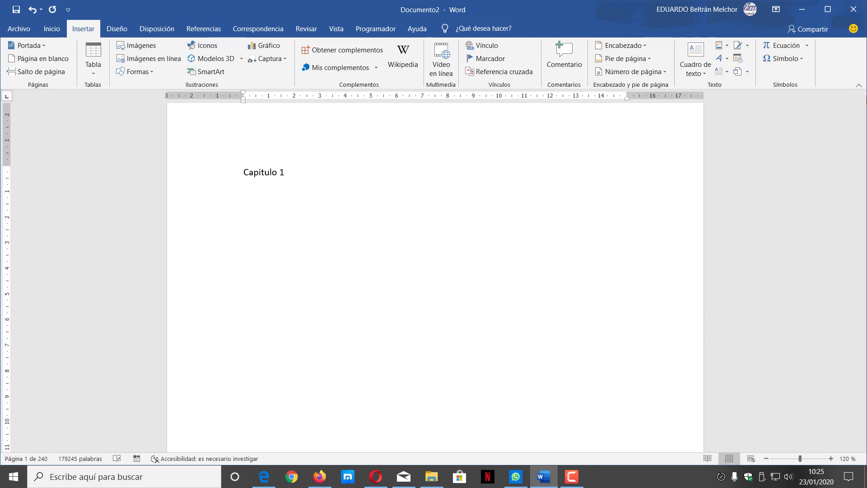
{"action": "left_click_drag", "start_coordinate": [861, 105], "coordinate": [863, 198]}
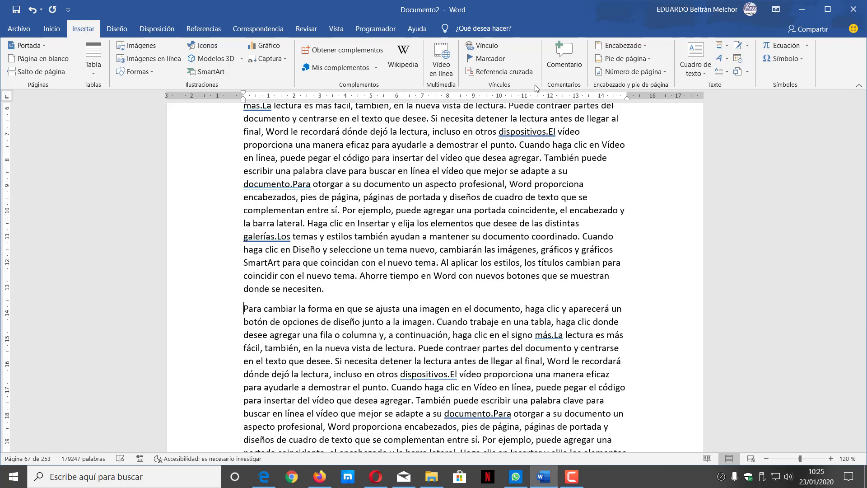
Add bookmark a1 at the paragraph on page 67, then return to the top
{"action": "left_click", "coordinate": [494, 58]}
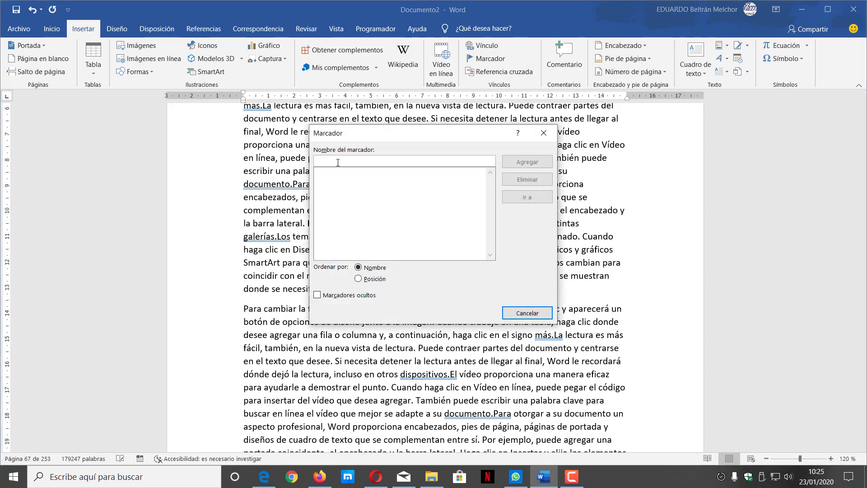
{"action": "type", "text": "a"}
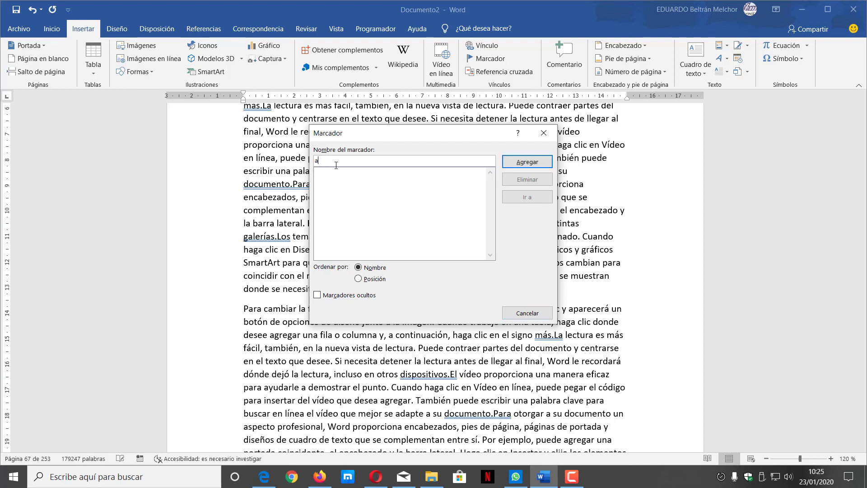
{"action": "key", "text": "BackSpace"}
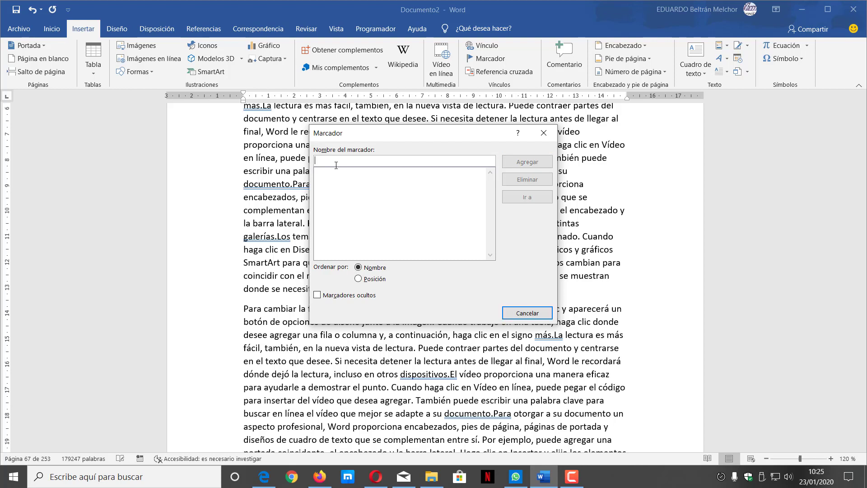
{"action": "type", "text": "a1"}
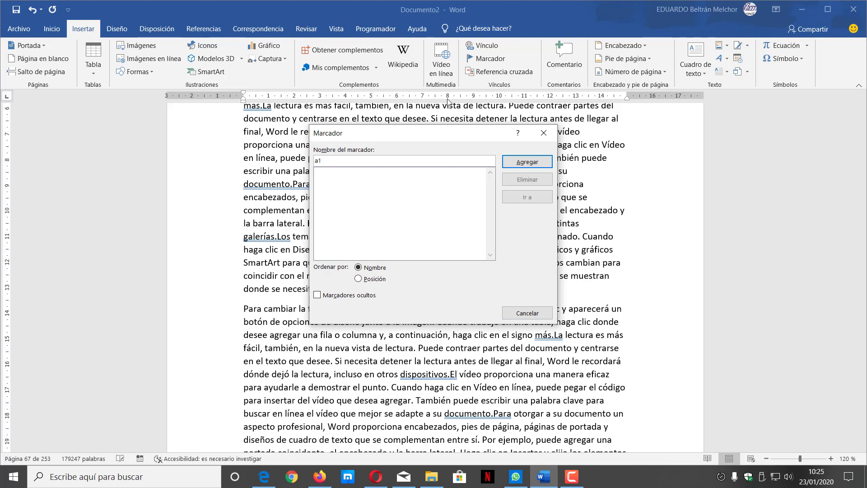
{"action": "left_click", "coordinate": [520, 163]}
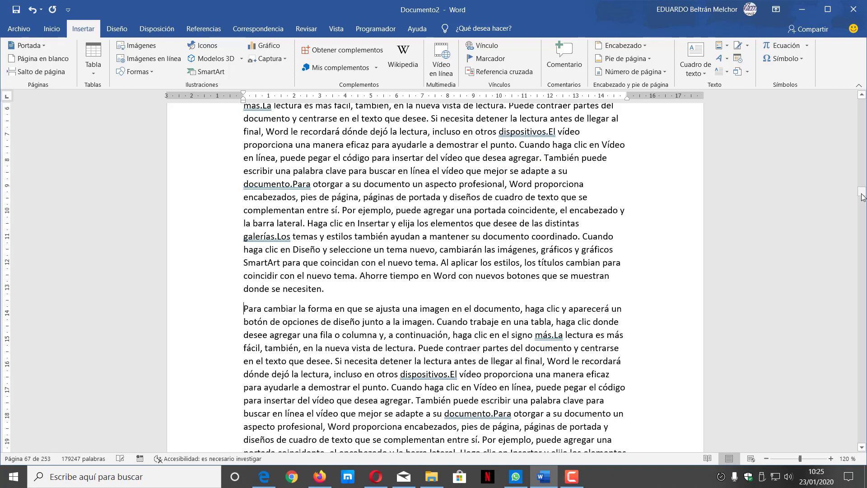
{"action": "left_click_drag", "start_coordinate": [861, 190], "coordinate": [863, 81]}
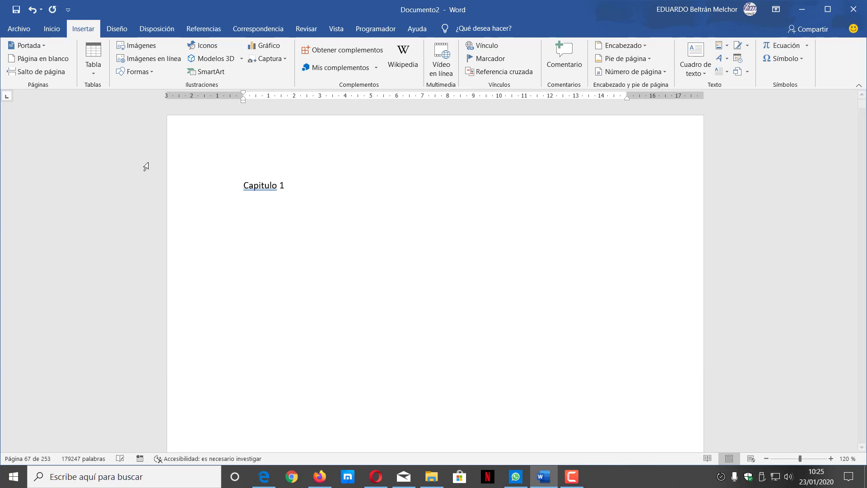
Turn the 'Capitulo 1' text into a hyperlink to bookmark a1 (#a1)
{"action": "left_click", "coordinate": [224, 192]}
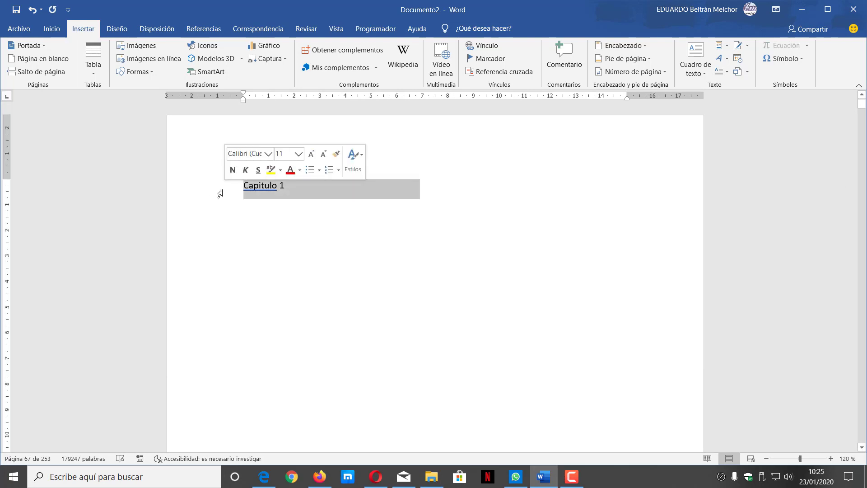
{"action": "left_click", "coordinate": [282, 187]}
{"action": "left_click_drag", "start_coordinate": [285, 186], "coordinate": [234, 185]}
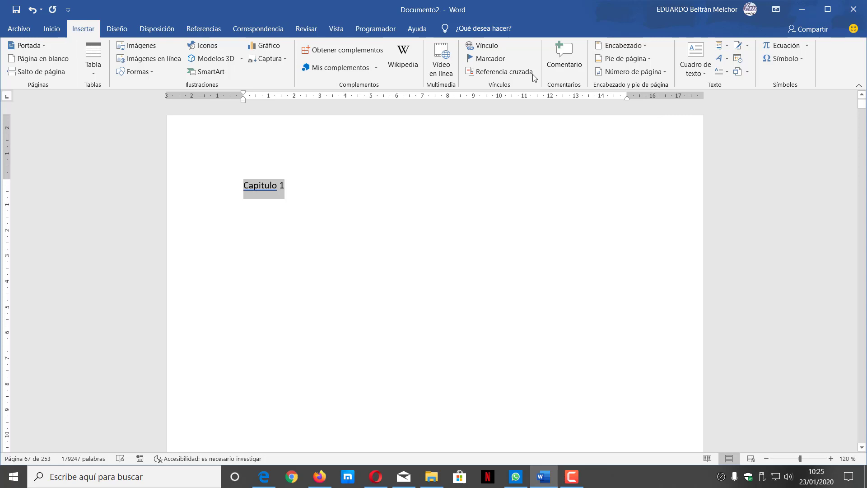
{"action": "left_click", "coordinate": [487, 46]}
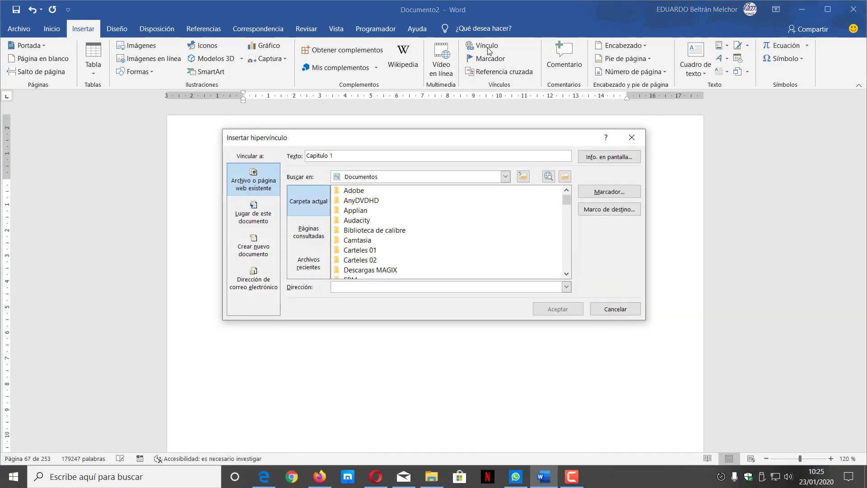
{"action": "left_click", "coordinate": [608, 193]}
{"action": "left_click", "coordinate": [333, 186]}
{"action": "left_click", "coordinate": [474, 318]}
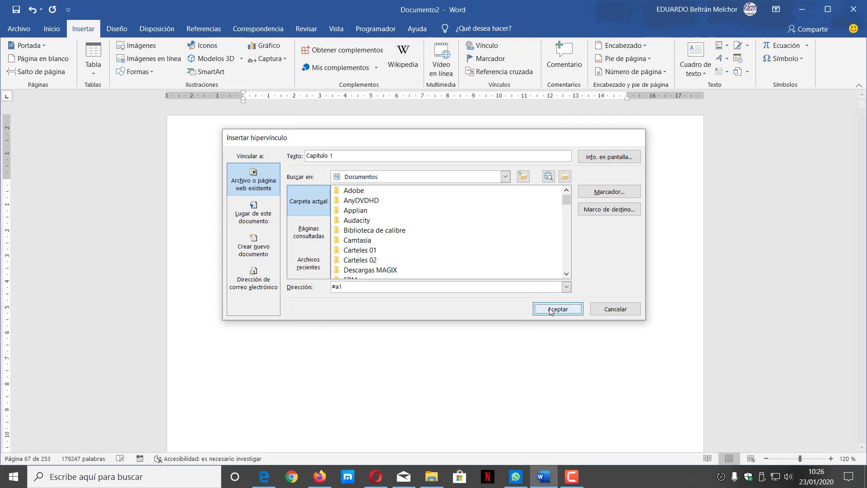
{"action": "left_click", "coordinate": [550, 309]}
{"action": "mouse_move", "coordinate": [263, 186]}
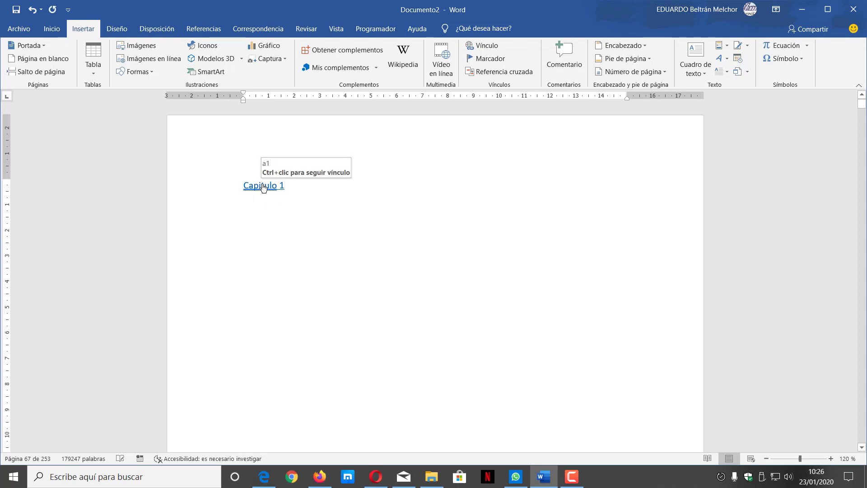
Test the Capitulo 1 link, then add bookmark a2 at a paragraph on page 110
{"action": "left_click", "coordinate": [263, 187], "text": "ctrl"}
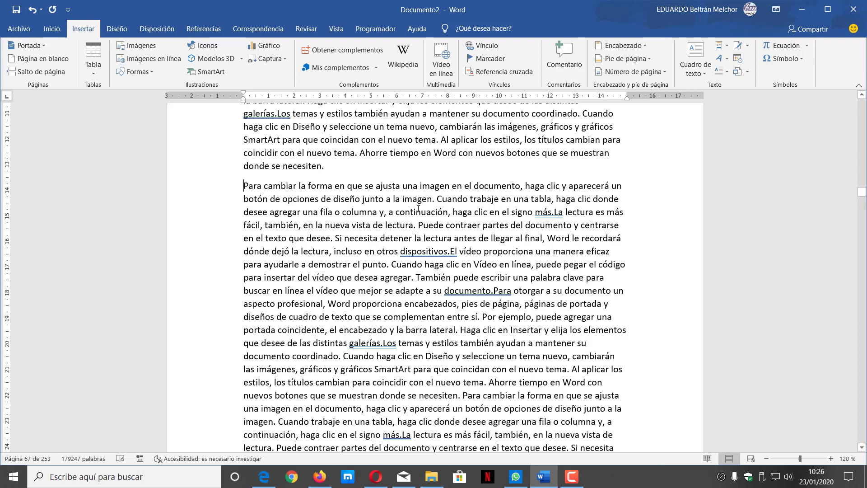
{"action": "left_click_drag", "start_coordinate": [864, 198], "coordinate": [862, 255]}
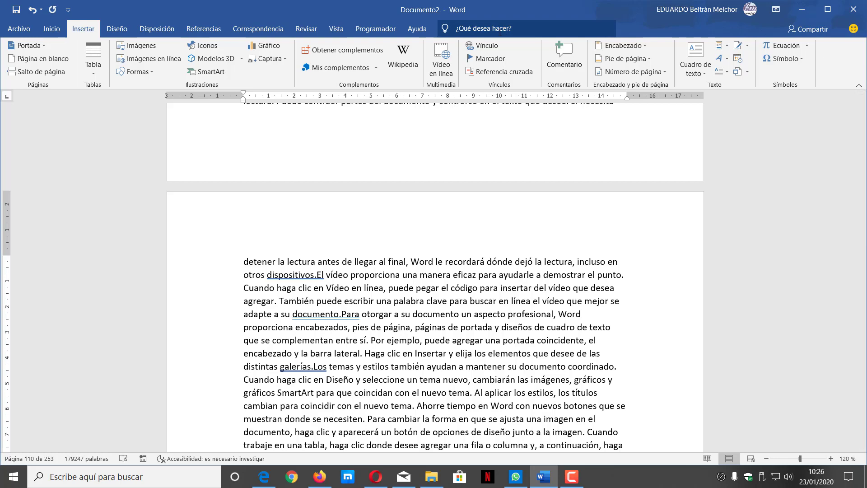
{"action": "left_click", "coordinate": [488, 58]}
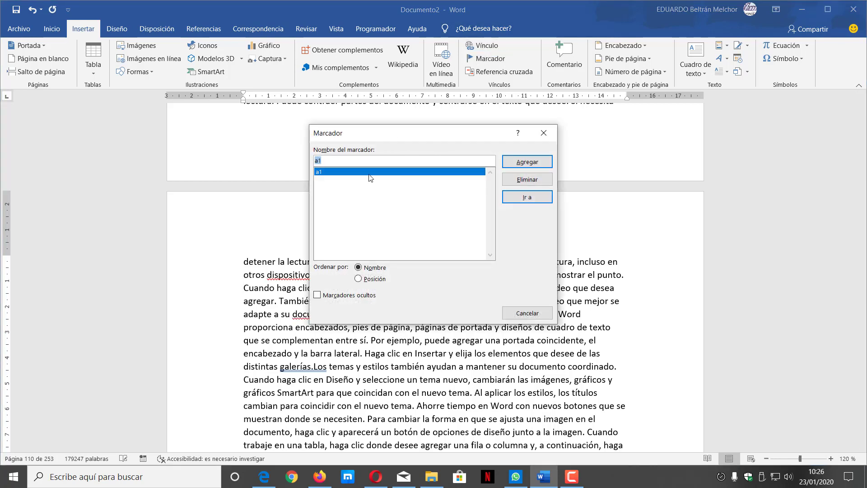
{"action": "type", "text": "a2"}
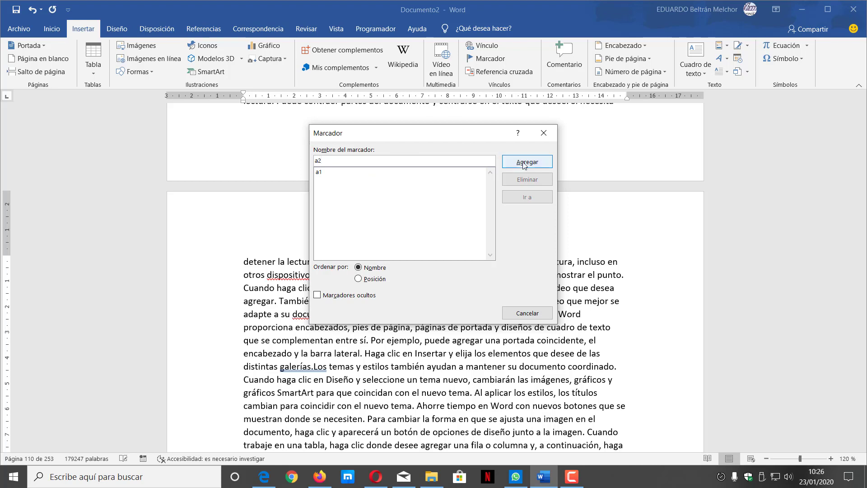
{"action": "left_click", "coordinate": [524, 163]}
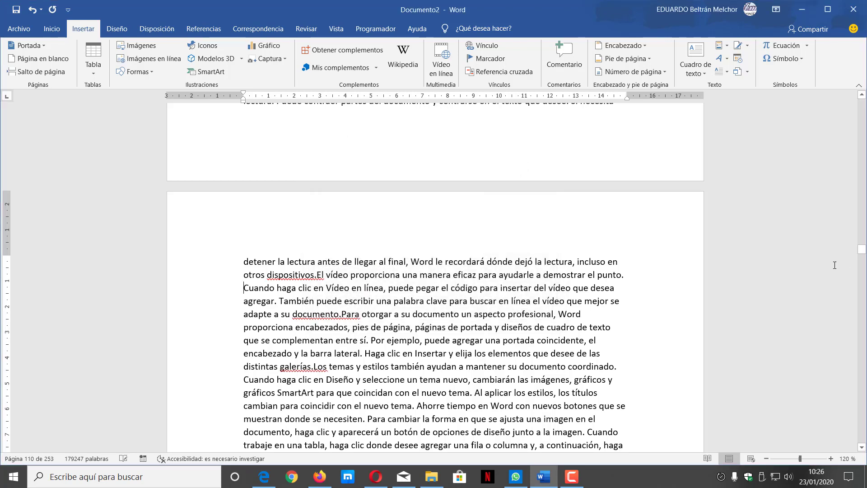
Type 'Capitulo 2' on the line below the Capitulo 1 link and select it
{"action": "key", "text": "ctrl+Home"}
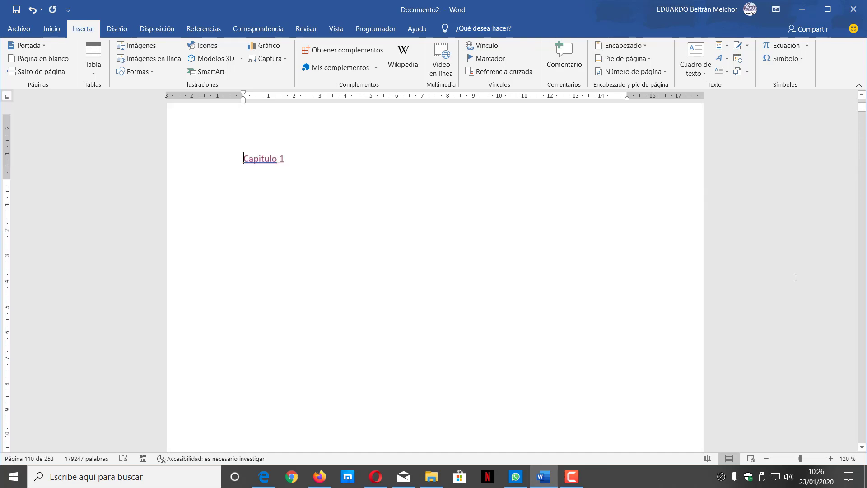
{"action": "scroll", "coordinate": [794, 278], "scroll_direction": "down", "scroll_amount": 3}
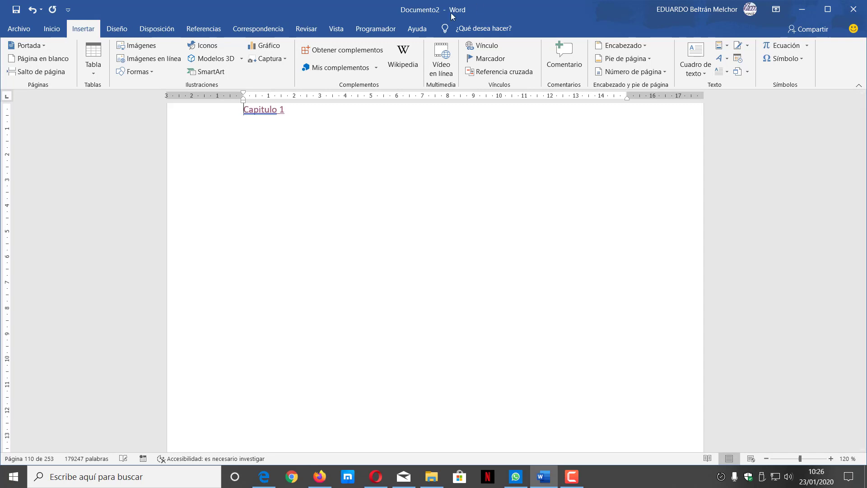
{"action": "key", "text": "BackSpace"}
{"action": "type", "text": "Ca"}
{"action": "type", "text": "pitulo 2"}
{"action": "key", "text": "Return"}
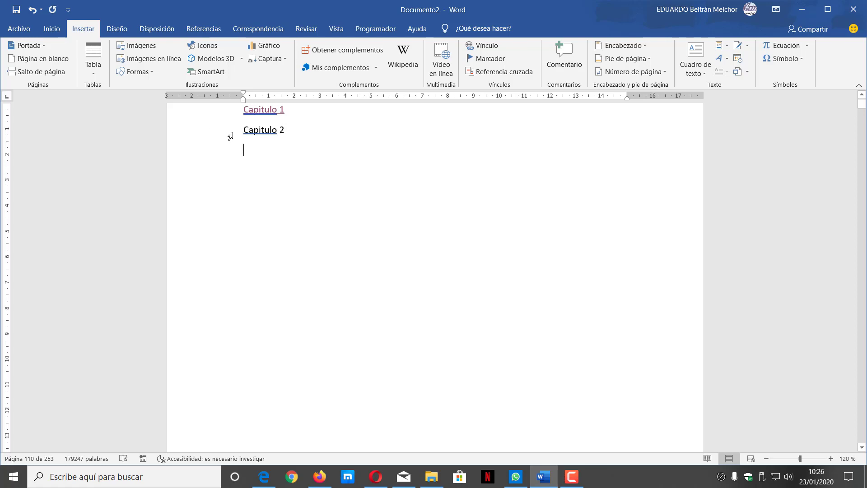
{"action": "left_click_drag", "start_coordinate": [292, 129], "coordinate": [243, 131]}
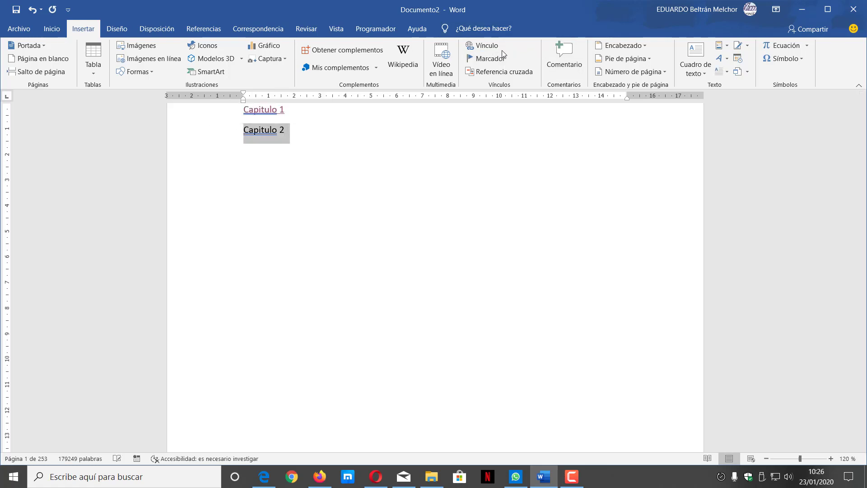
Link 'Capitulo 2' to bookmark a2 and follow it to the filler text on page 111
{"action": "left_click", "coordinate": [456, 133]}
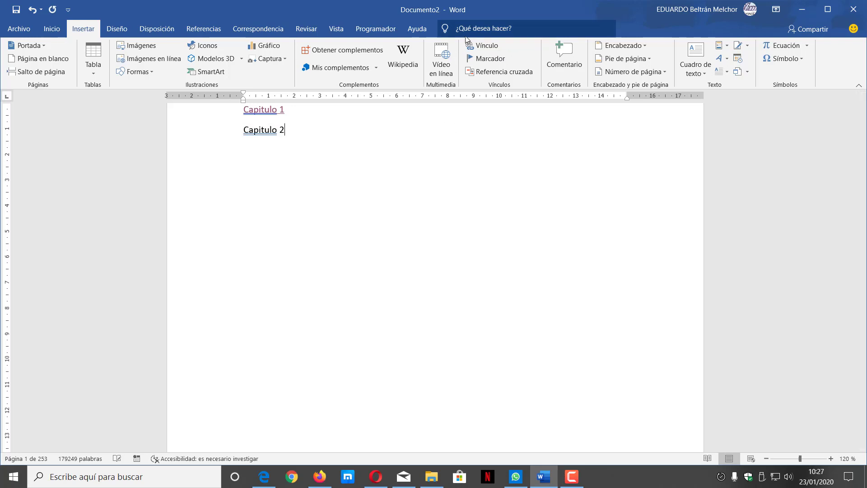
{"action": "left_click", "coordinate": [485, 47]}
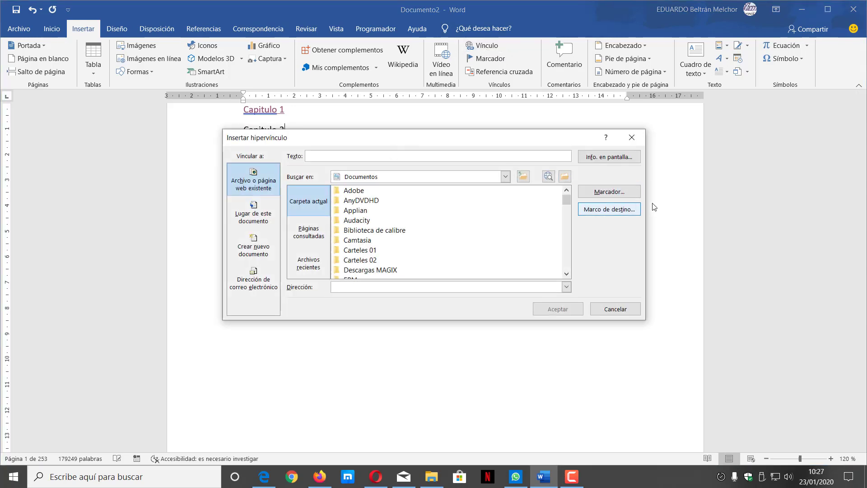
{"action": "left_click", "coordinate": [600, 192]}
{"action": "left_click", "coordinate": [333, 196]}
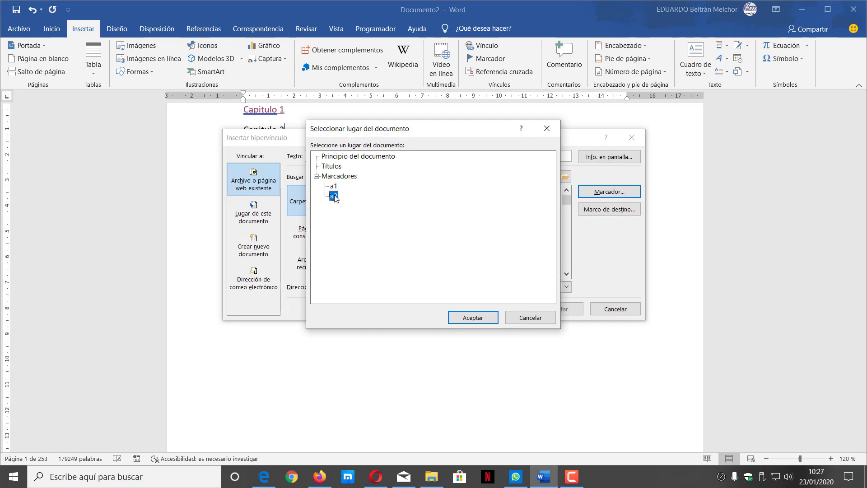
{"action": "left_click", "coordinate": [476, 321]}
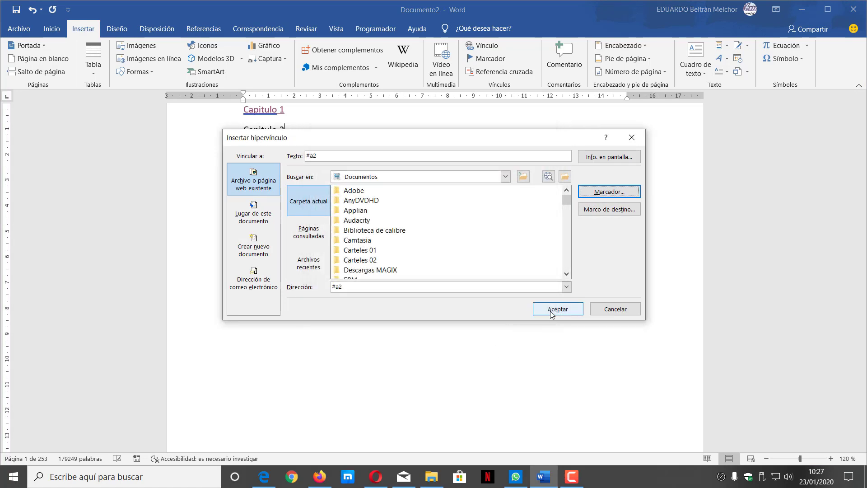
{"action": "left_click", "coordinate": [552, 311]}
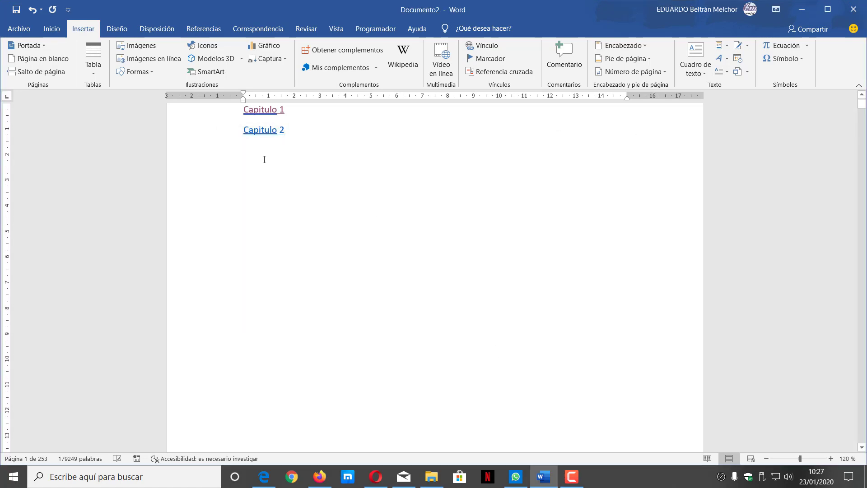
{"action": "left_click", "coordinate": [261, 135], "text": "ctrl"}
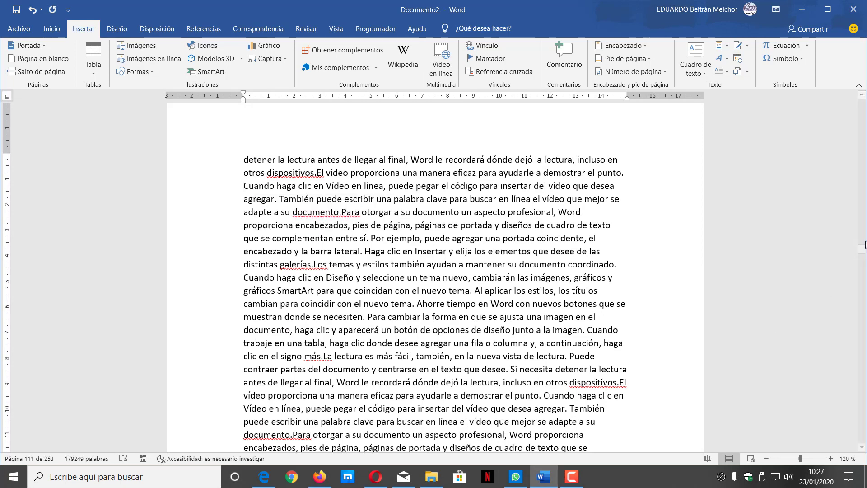
Scroll back to the top to check both Capitulo links, then minimize Word
{"action": "left_click_drag", "start_coordinate": [861, 249], "coordinate": [859, 105]}
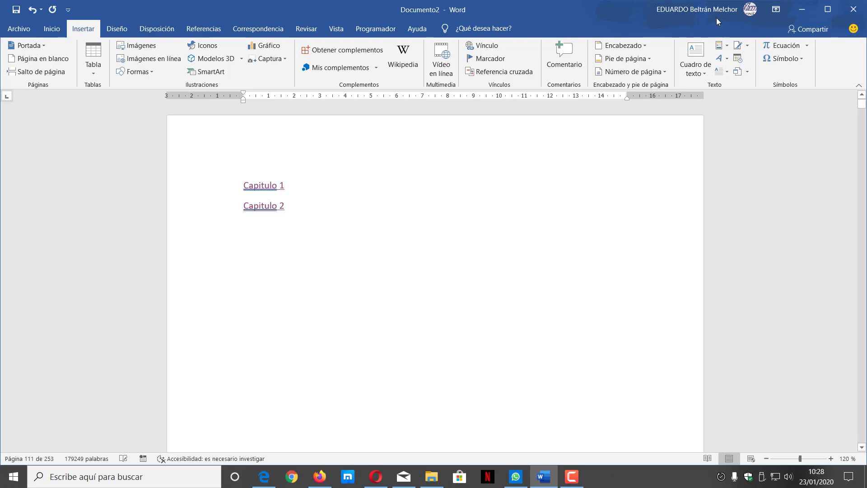
{"action": "left_click", "coordinate": [801, 9]}
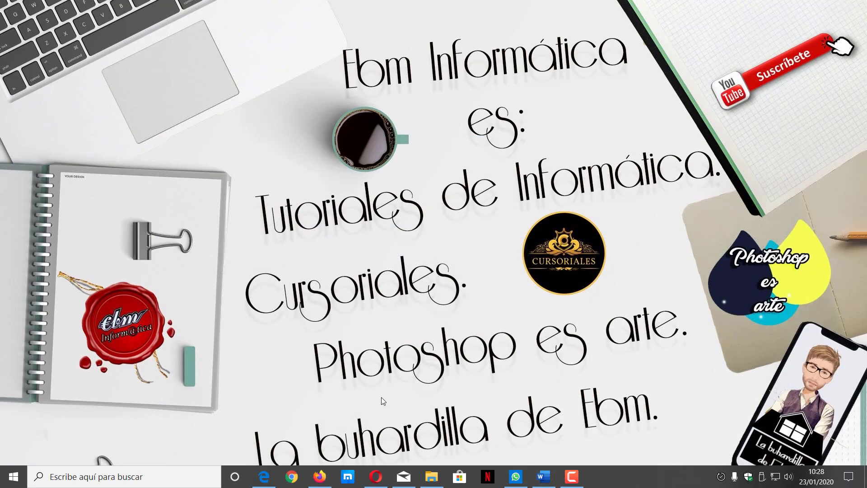